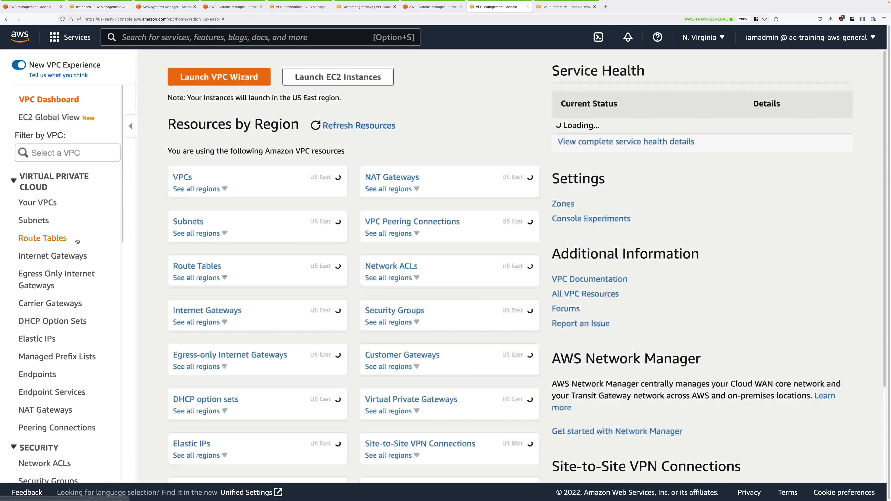
- Permanently delete the Site-to-Site VPN connection vpn-0c80a37515674fdb2, entering "delete" as confirmation
scroll(85, 215, down, 12)
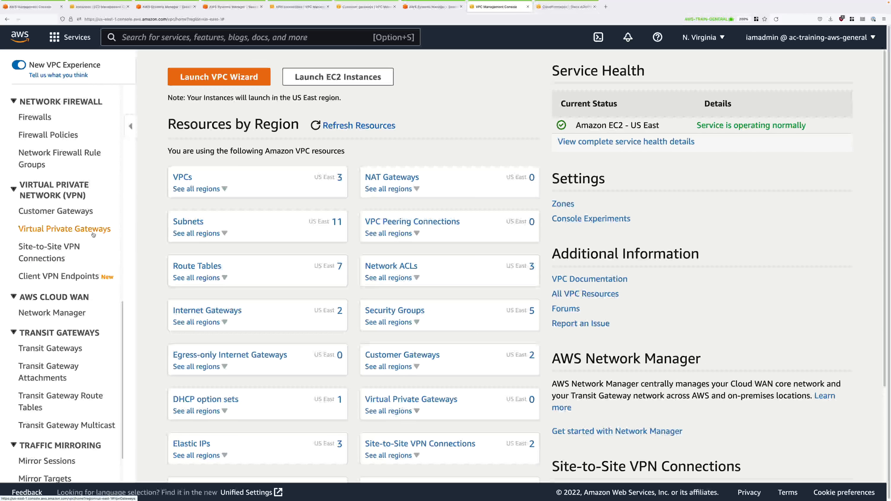
click(71, 246)
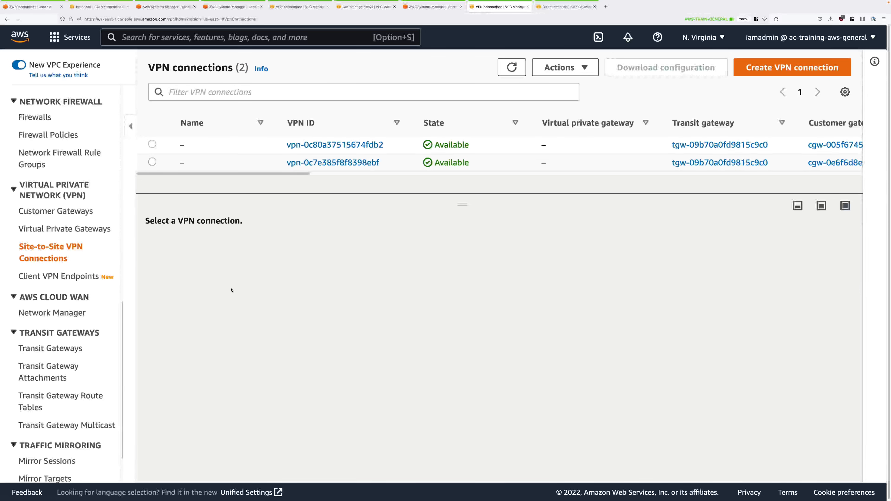
click(152, 145)
click(564, 68)
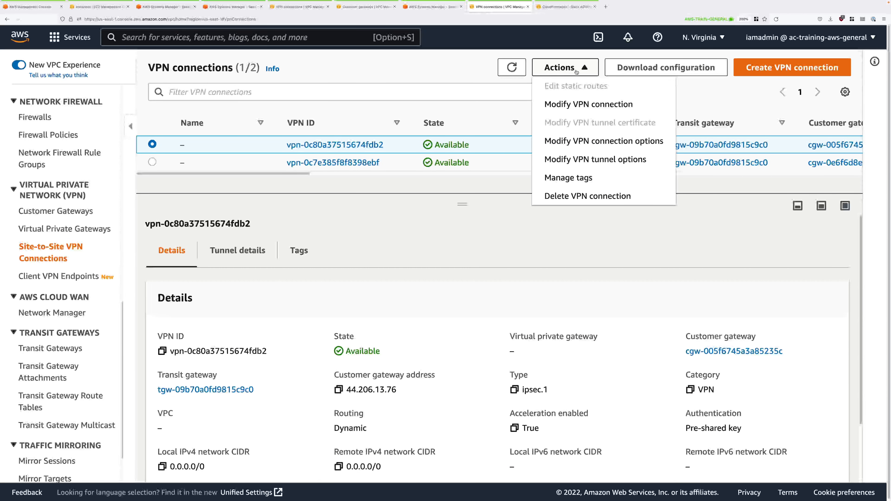
click(579, 196)
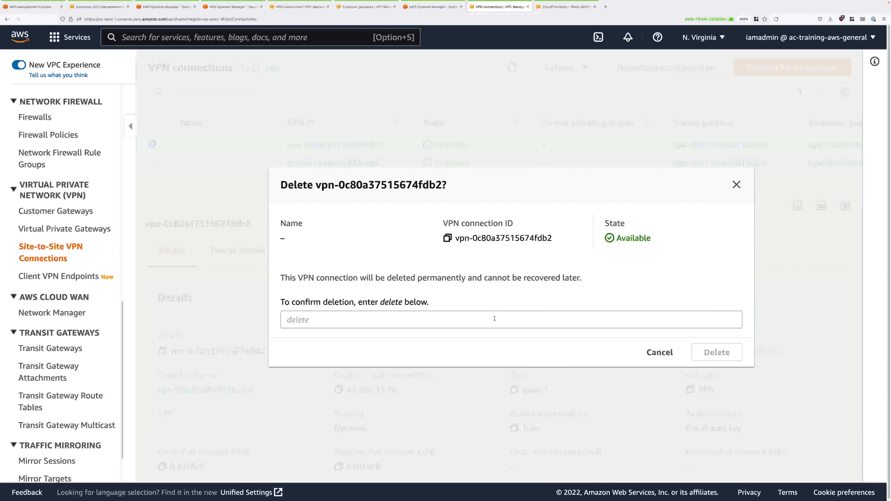
click(433, 315)
text(delete)
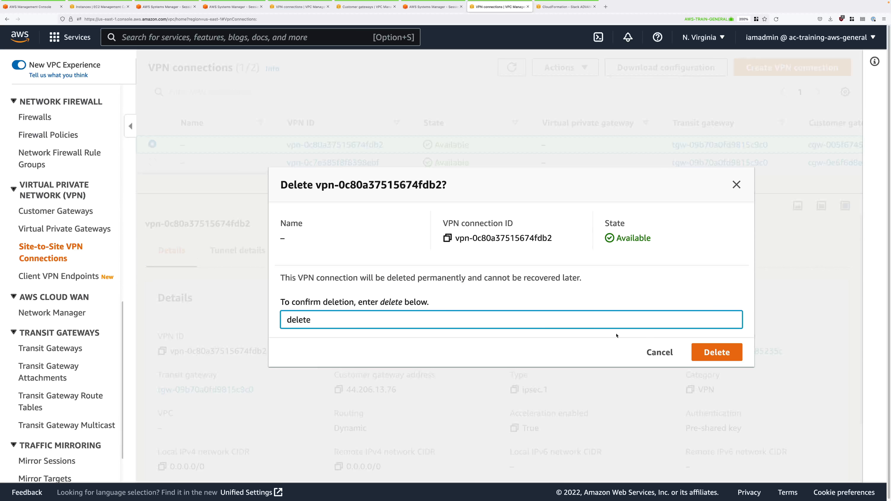
click(700, 348)
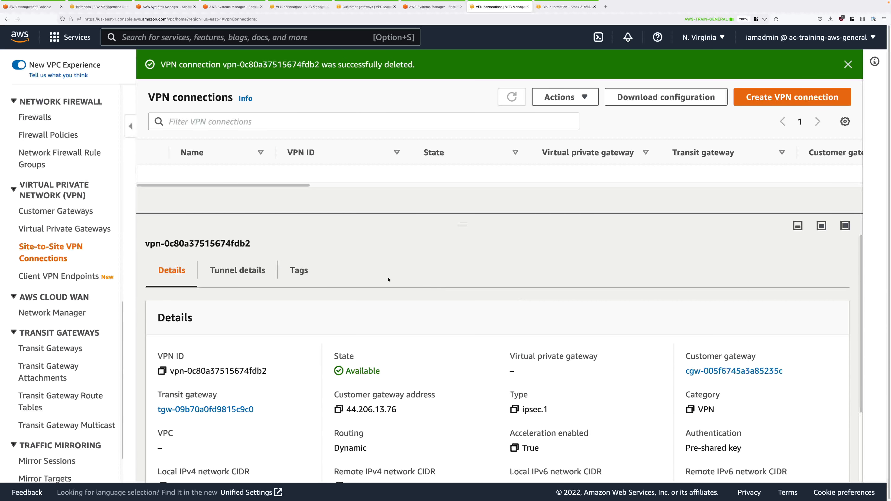
- Permanently delete the remaining VPN connection vpn-0c7e385f8f8398ebf, entering "delete" as confirmation
click(152, 192)
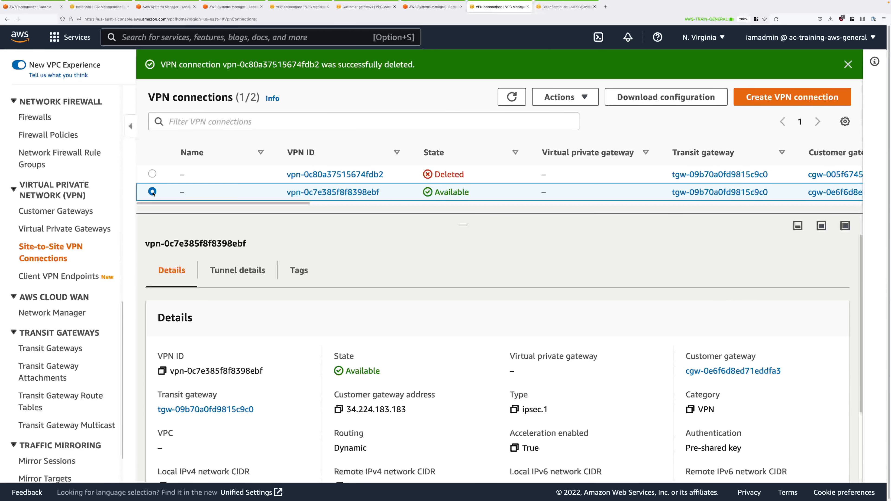
click(563, 97)
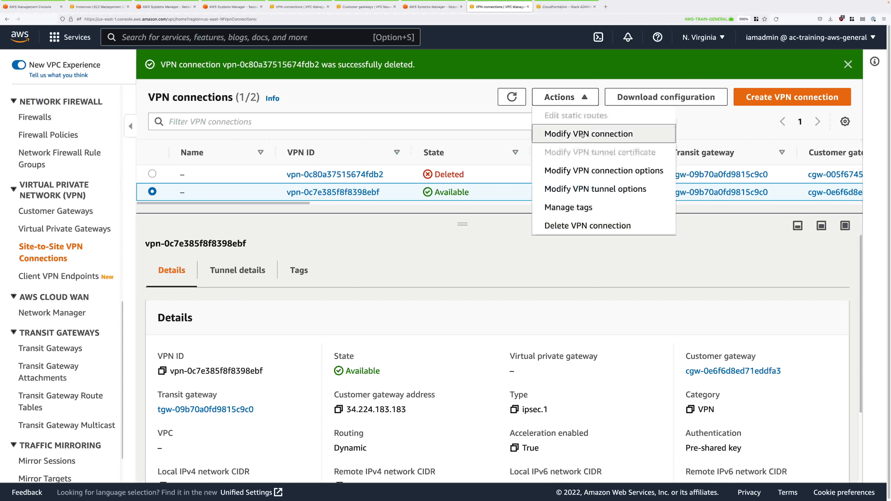
click(581, 226)
click(291, 319)
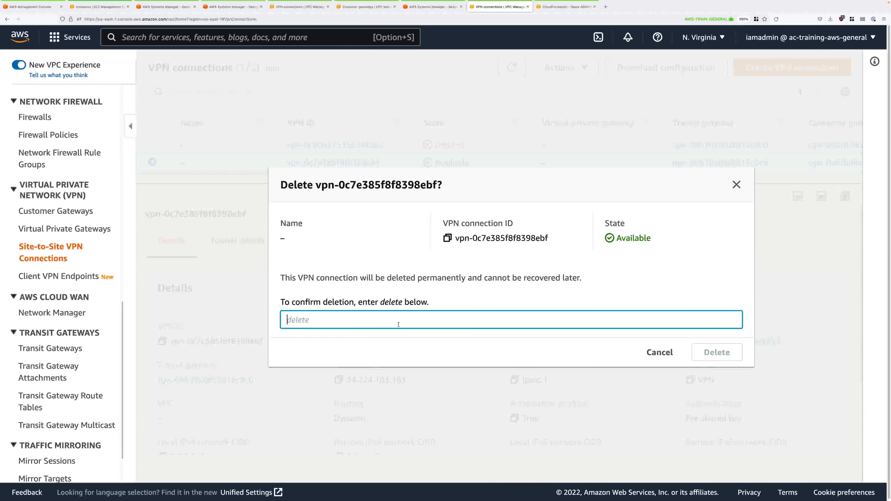
text(delete)
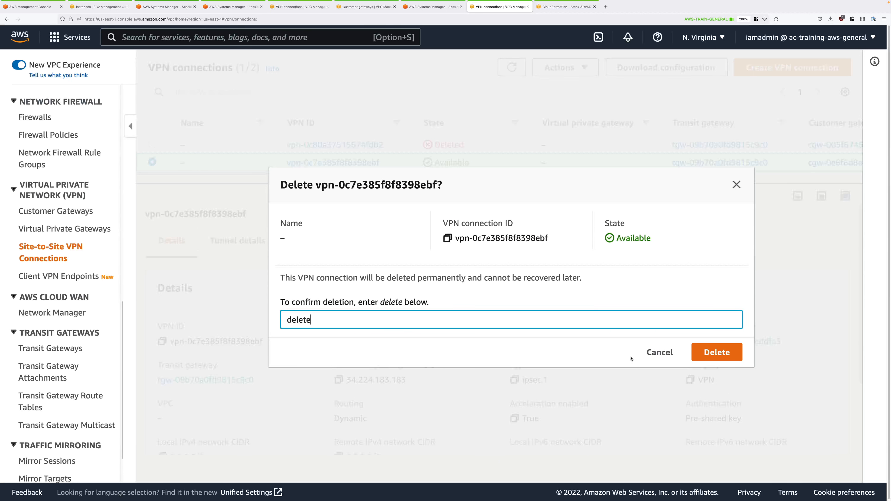
click(717, 352)
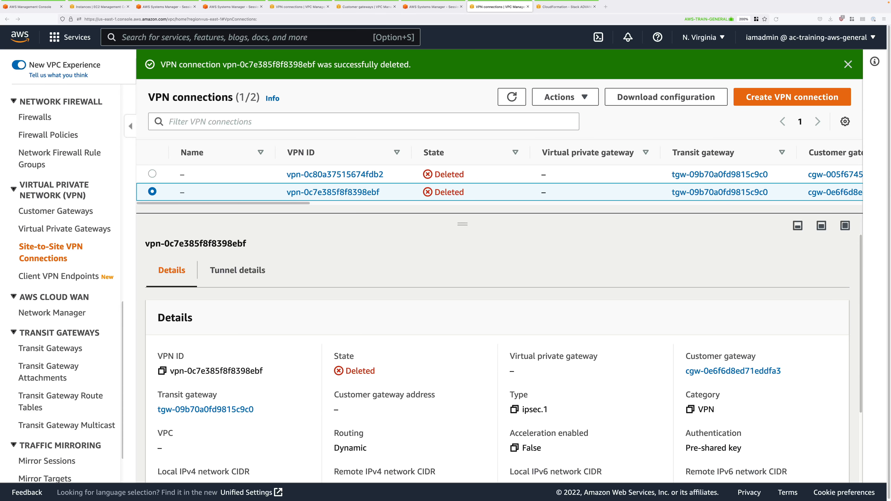
- Delete the ONPREM-ROUTER1 customer gateway, entering "delete" as confirmation
click(83, 213)
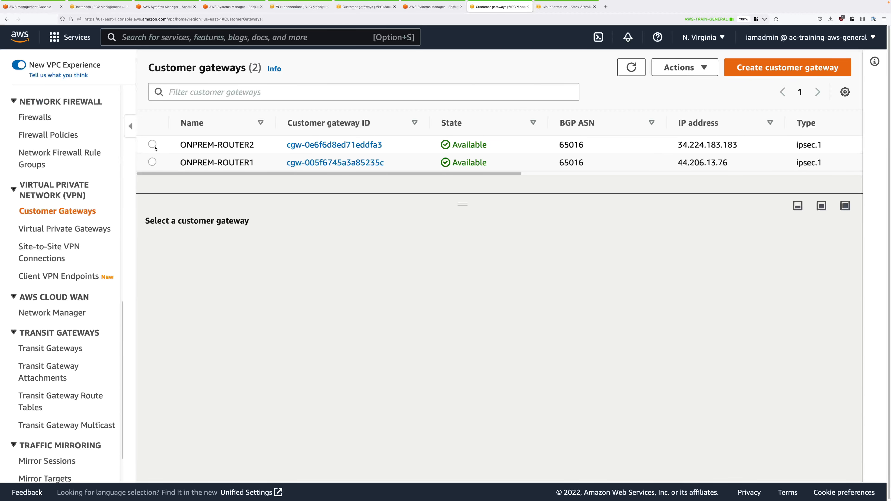
click(152, 162)
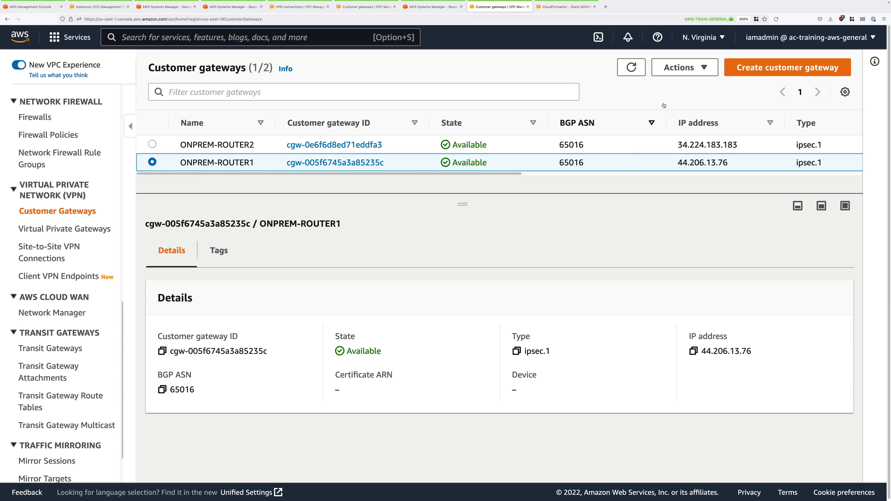
click(679, 67)
click(698, 104)
text(delete)
click(695, 351)
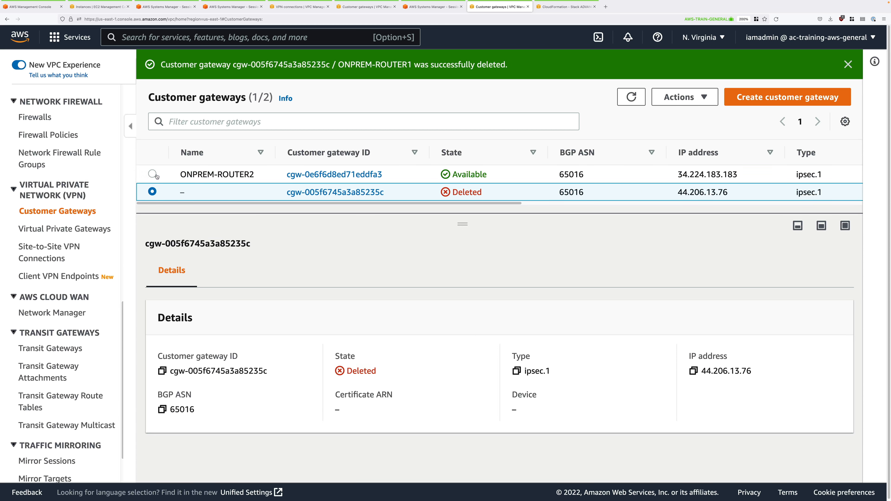
- Delete the ONPREM-ROUTER2 customer gateway, entering "delete" as confirmation
click(152, 174)
click(681, 97)
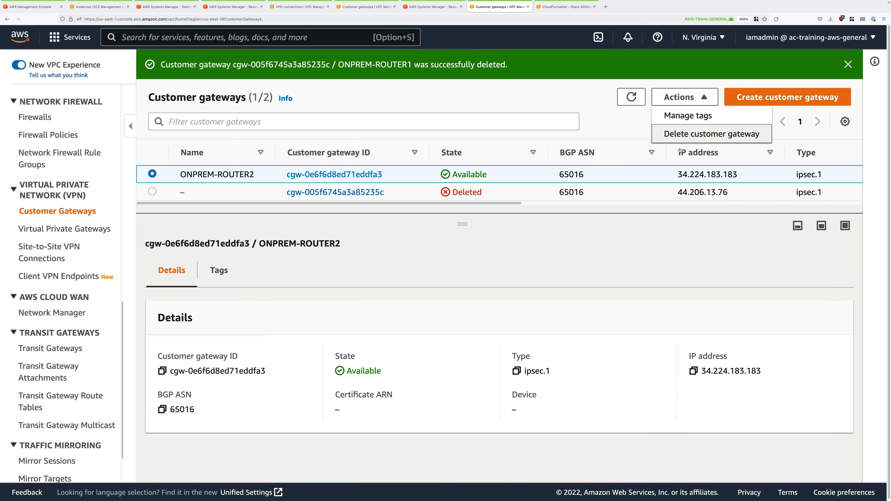
click(699, 134)
text(delete)
click(712, 352)
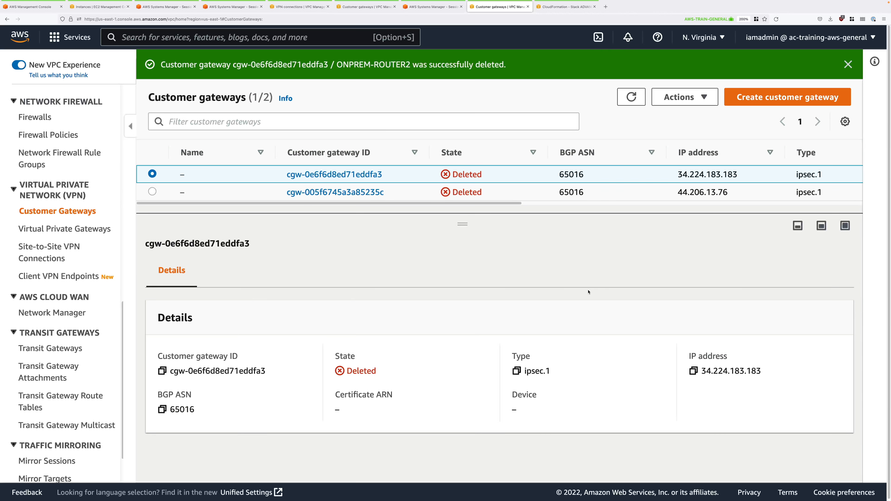
- Open CloudFormation in a new browser tab and delete the ADVANCEDVPNDEMO stack
key(alt+s)
text(cloudform)
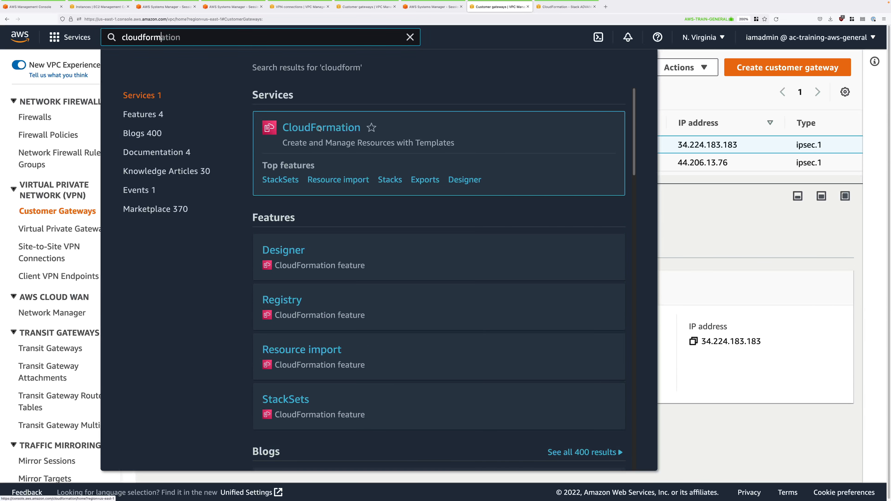
right_click(321, 127)
click(329, 130)
key(ctrl+Tab)
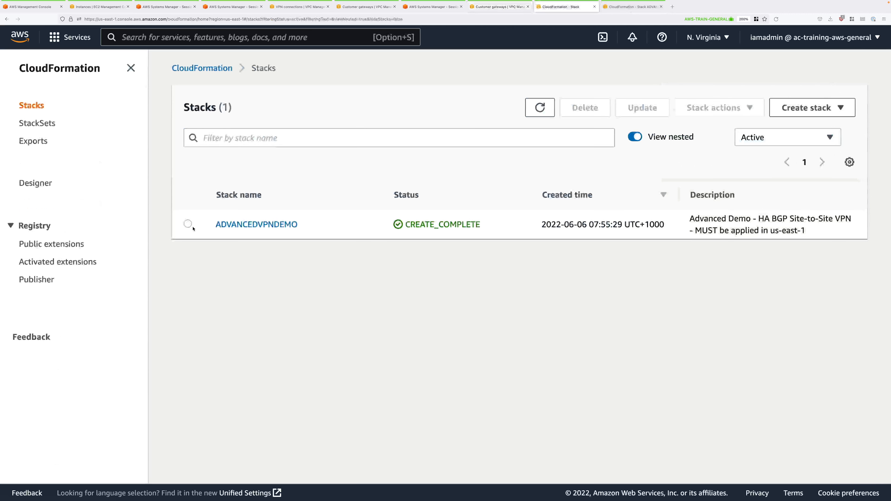
click(189, 224)
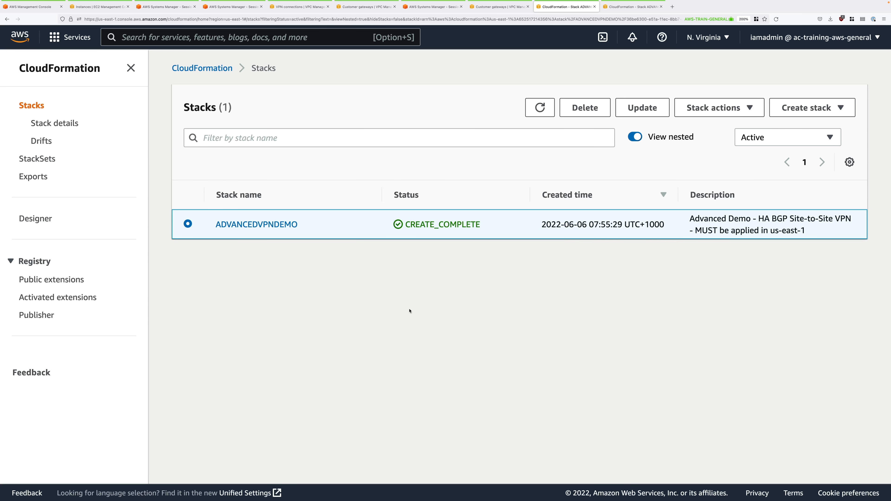
click(583, 109)
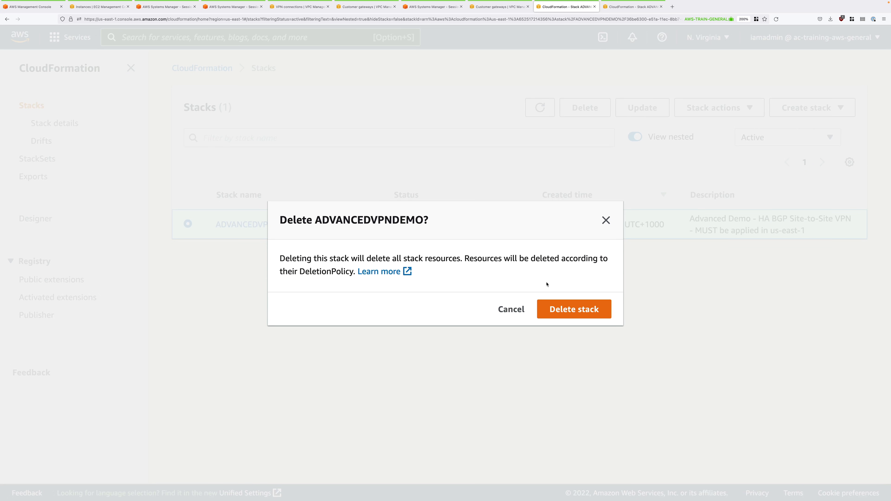
click(573, 310)
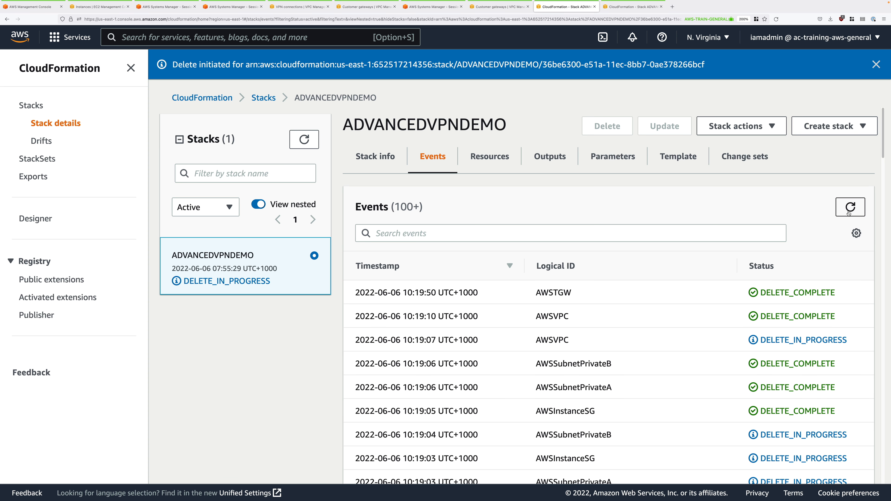
- Refresh the ADVANCEDVPNDEMO stack's events repeatedly to monitor the deletion until the whole stack has been processed
click(850, 210)
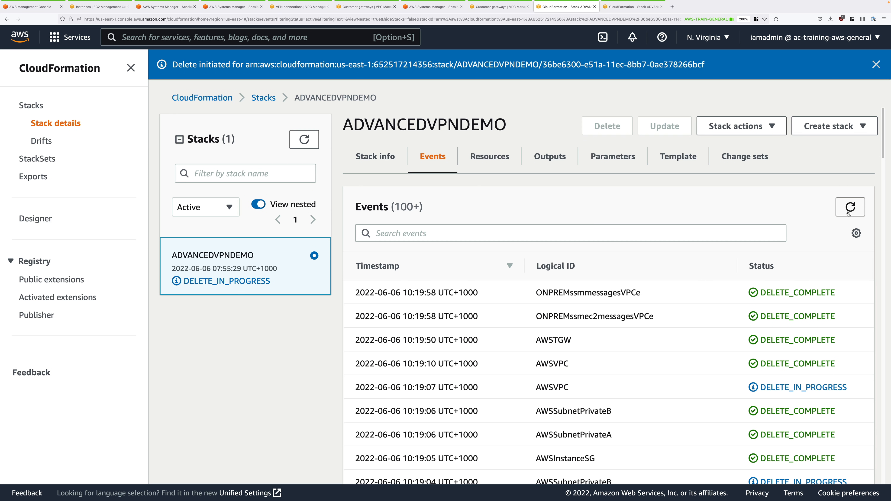
click(847, 212)
click(847, 212)
click(848, 208)
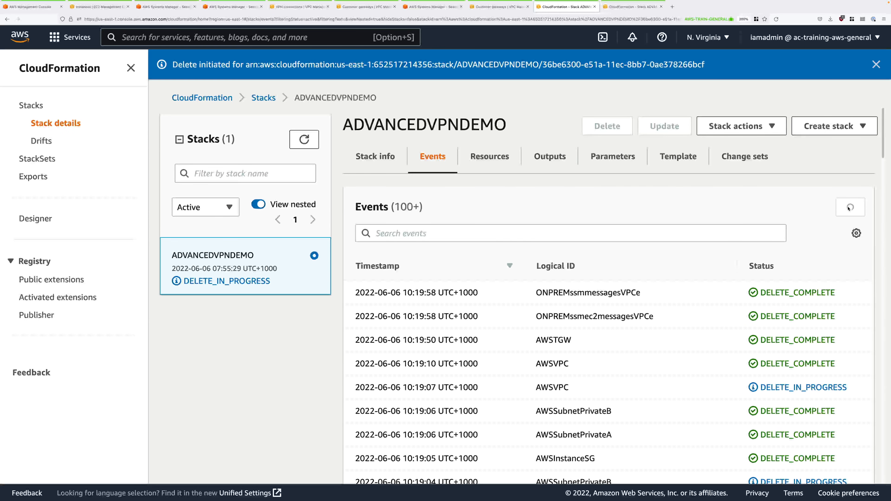
click(853, 208)
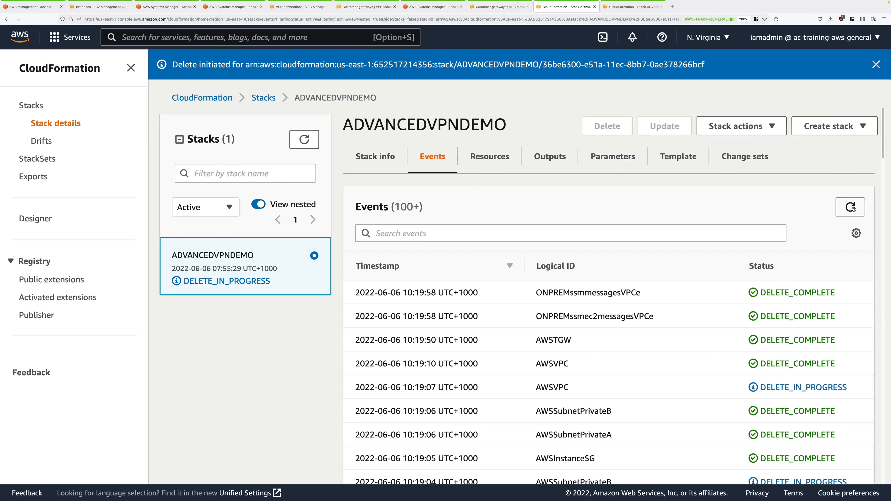
click(853, 209)
click(853, 209)
click(849, 210)
click(847, 209)
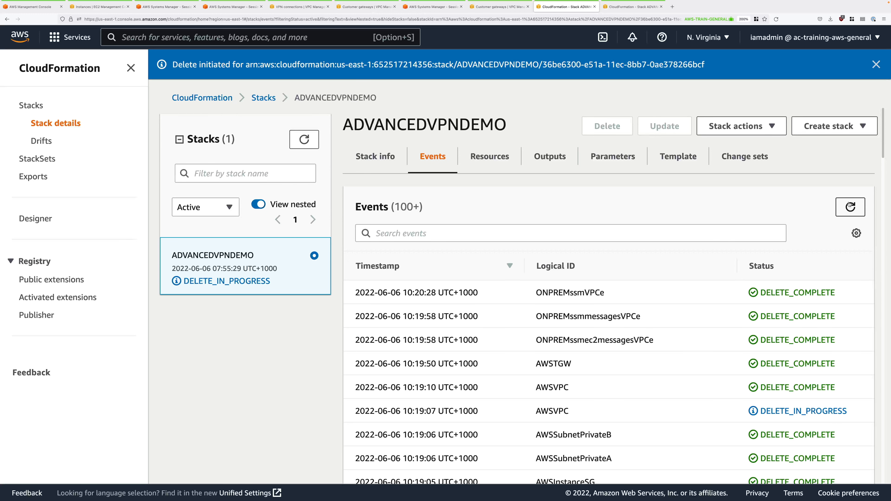
click(849, 206)
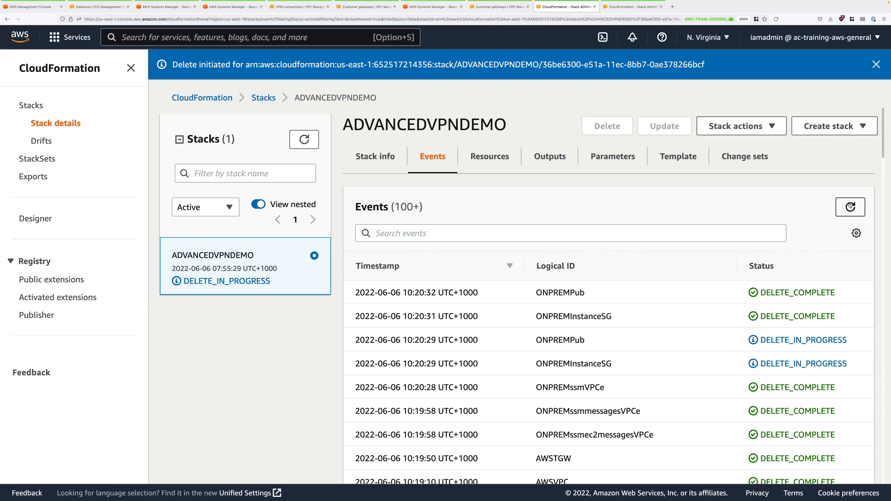
click(850, 206)
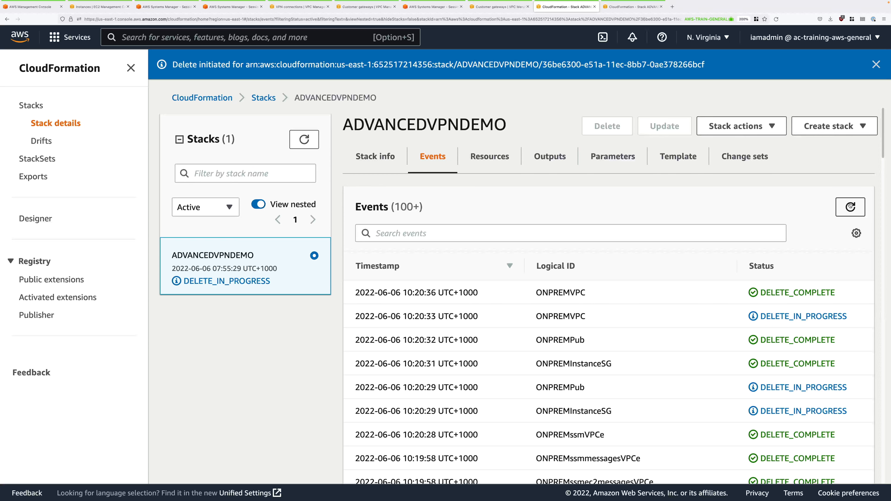
click(850, 207)
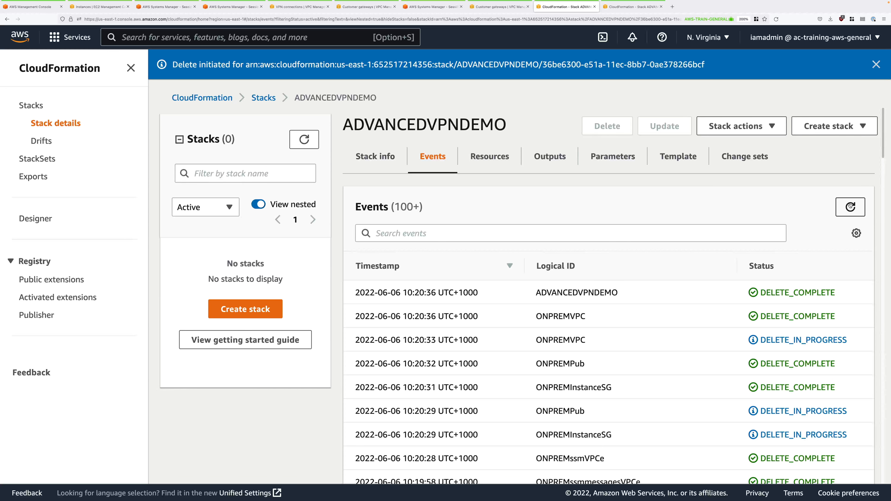